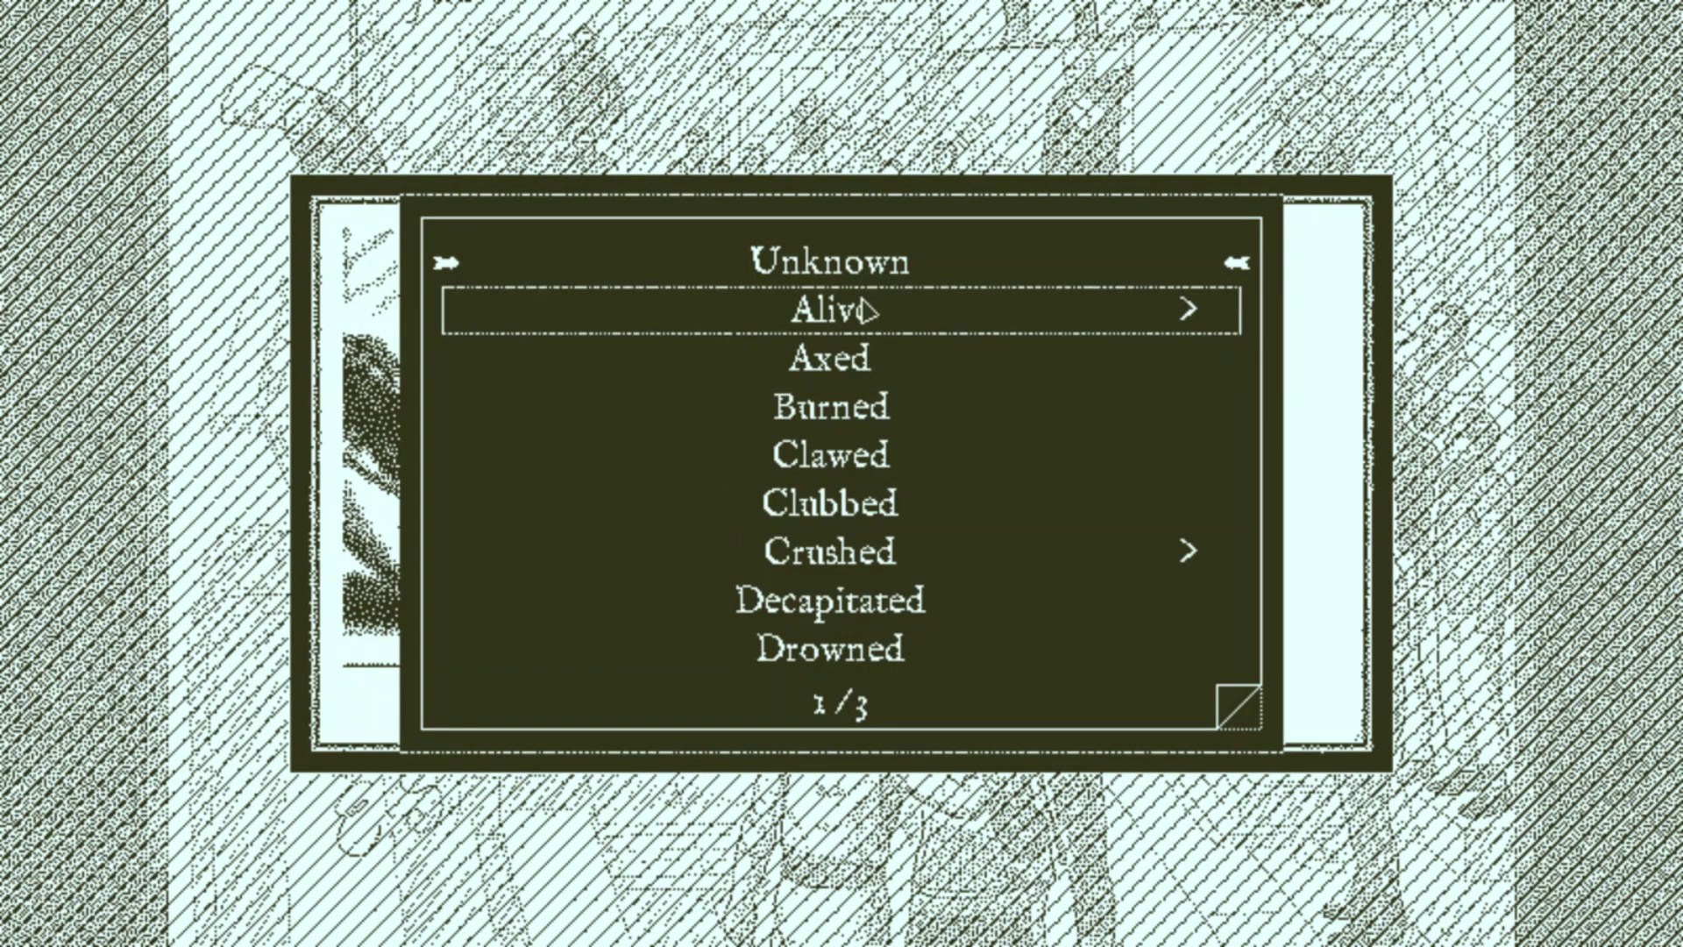
scroll(936, 580, "down", 1)
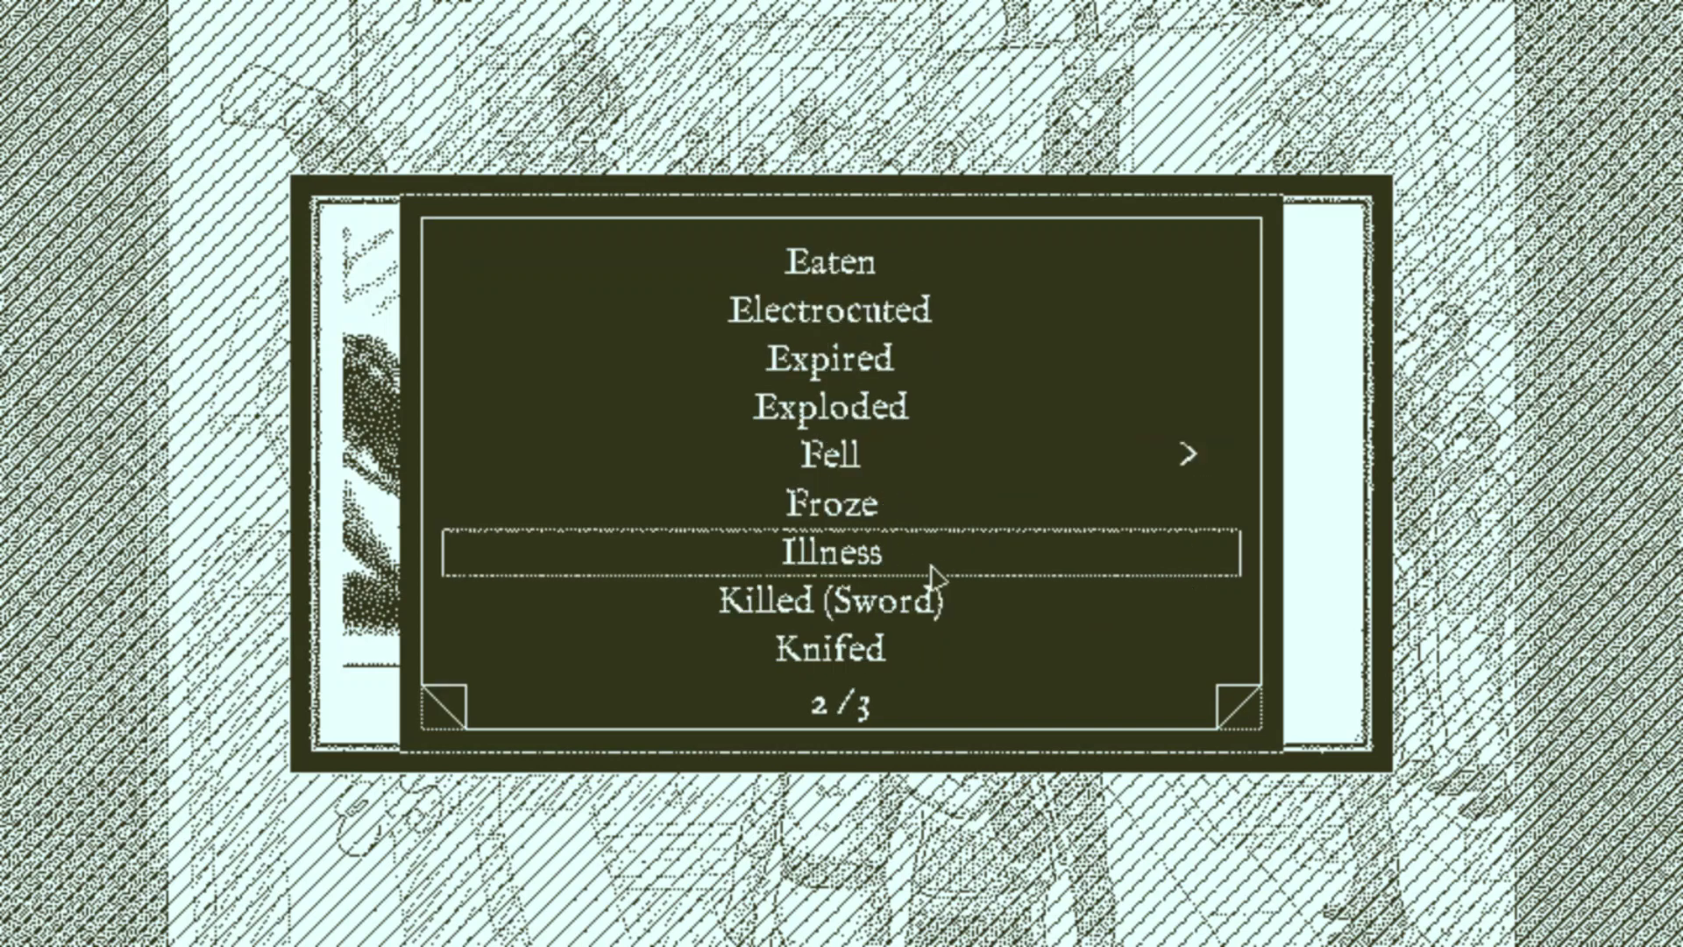
scroll(938, 579, "down", 1)
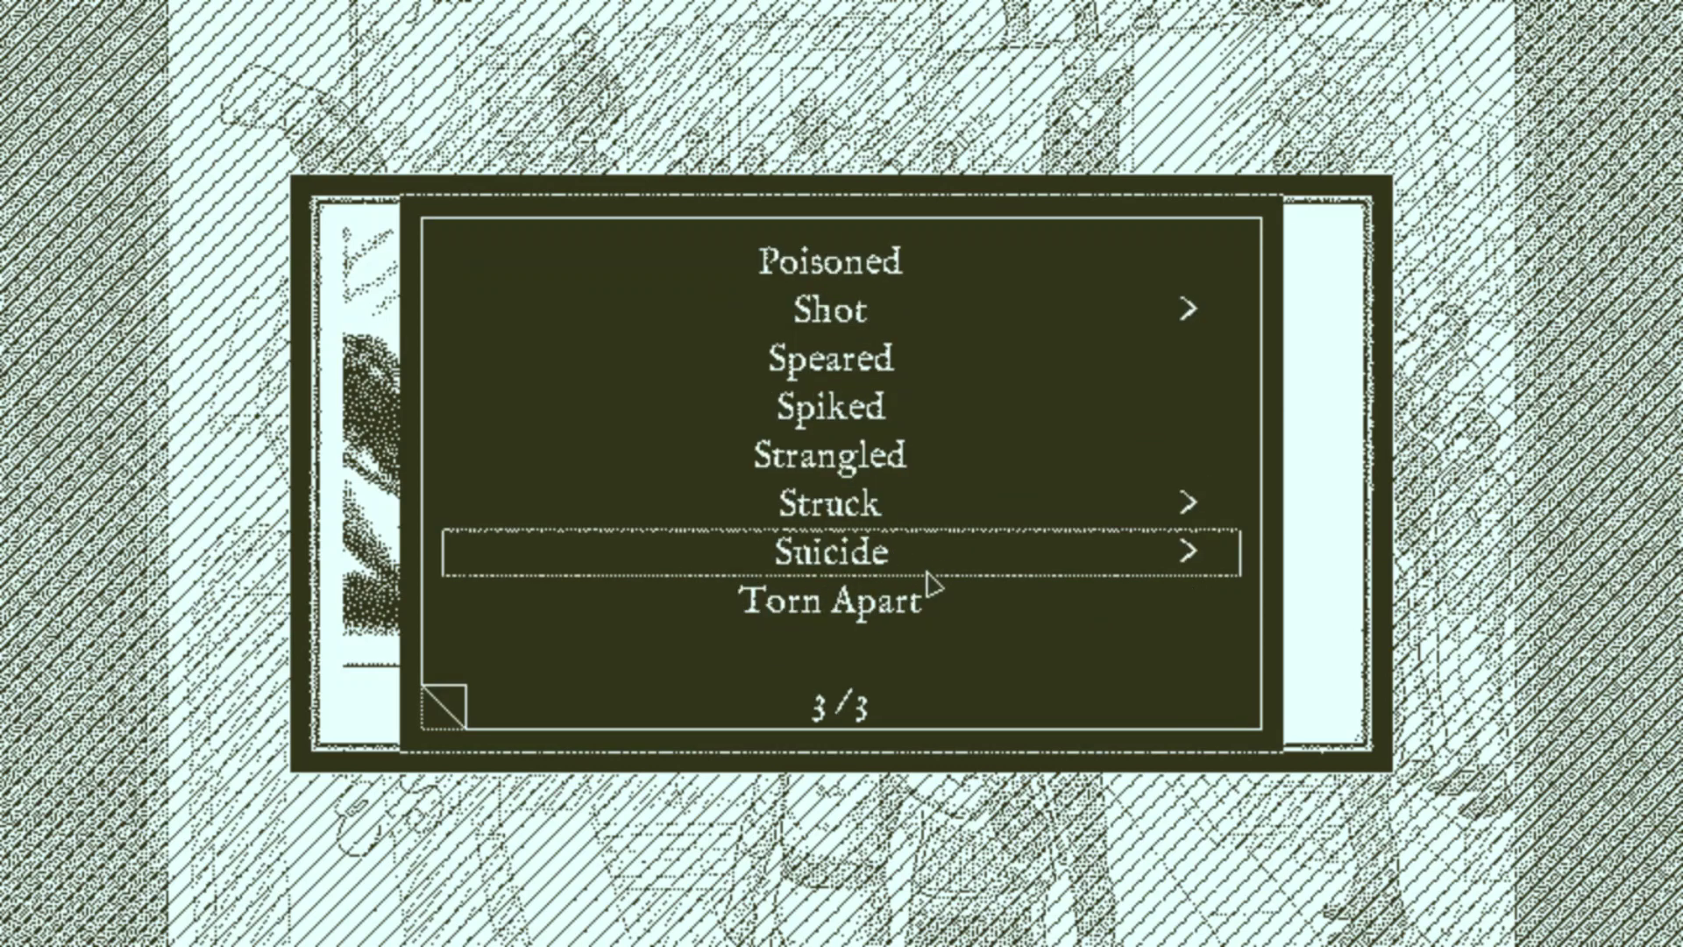
scroll(934, 585, "up", 1)
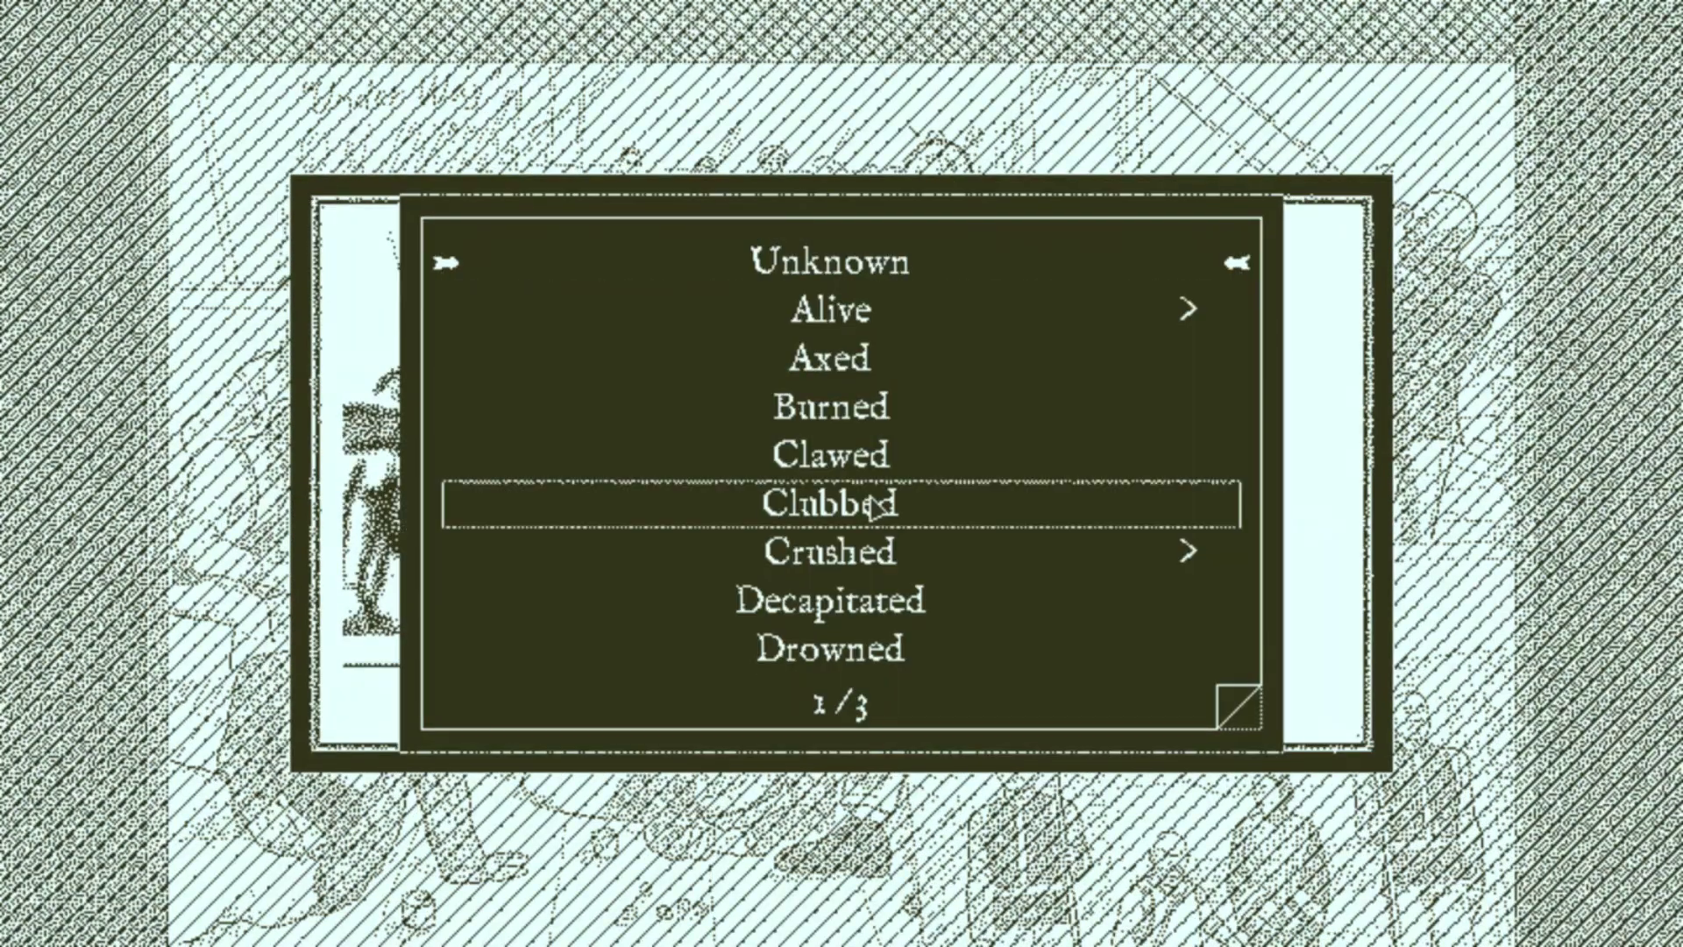
scroll(888, 395, "down", 2)
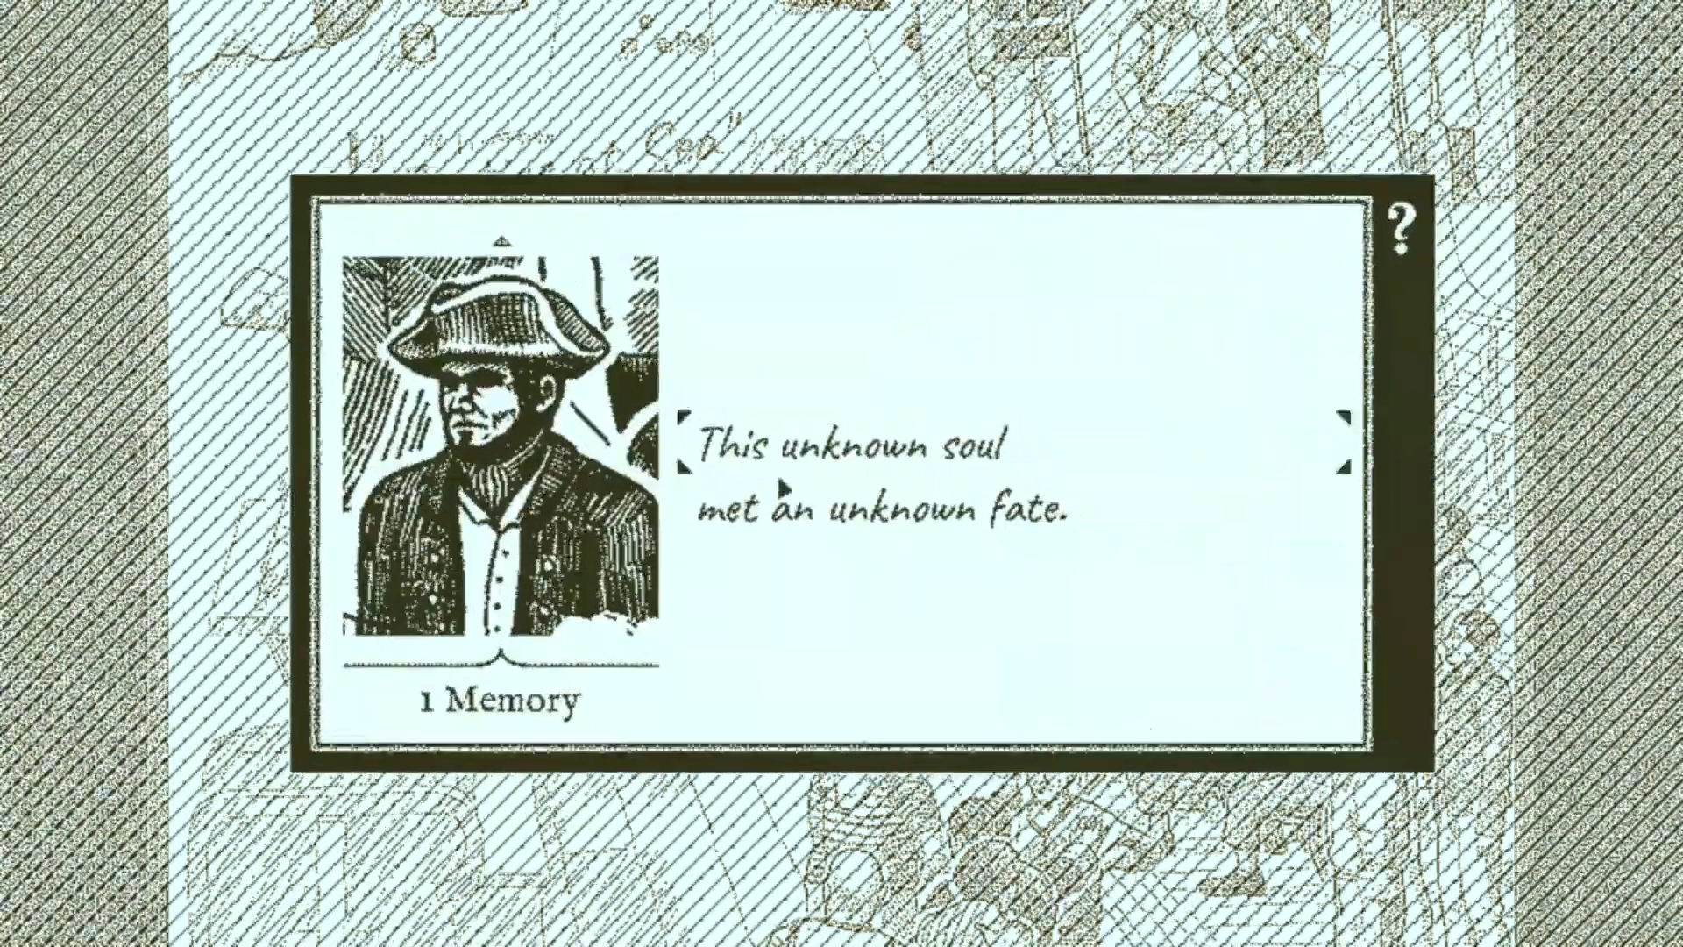
Step: Record Captain Robert Witterel's fate as Suicide by Gun in the logbook
left_click(800, 526)
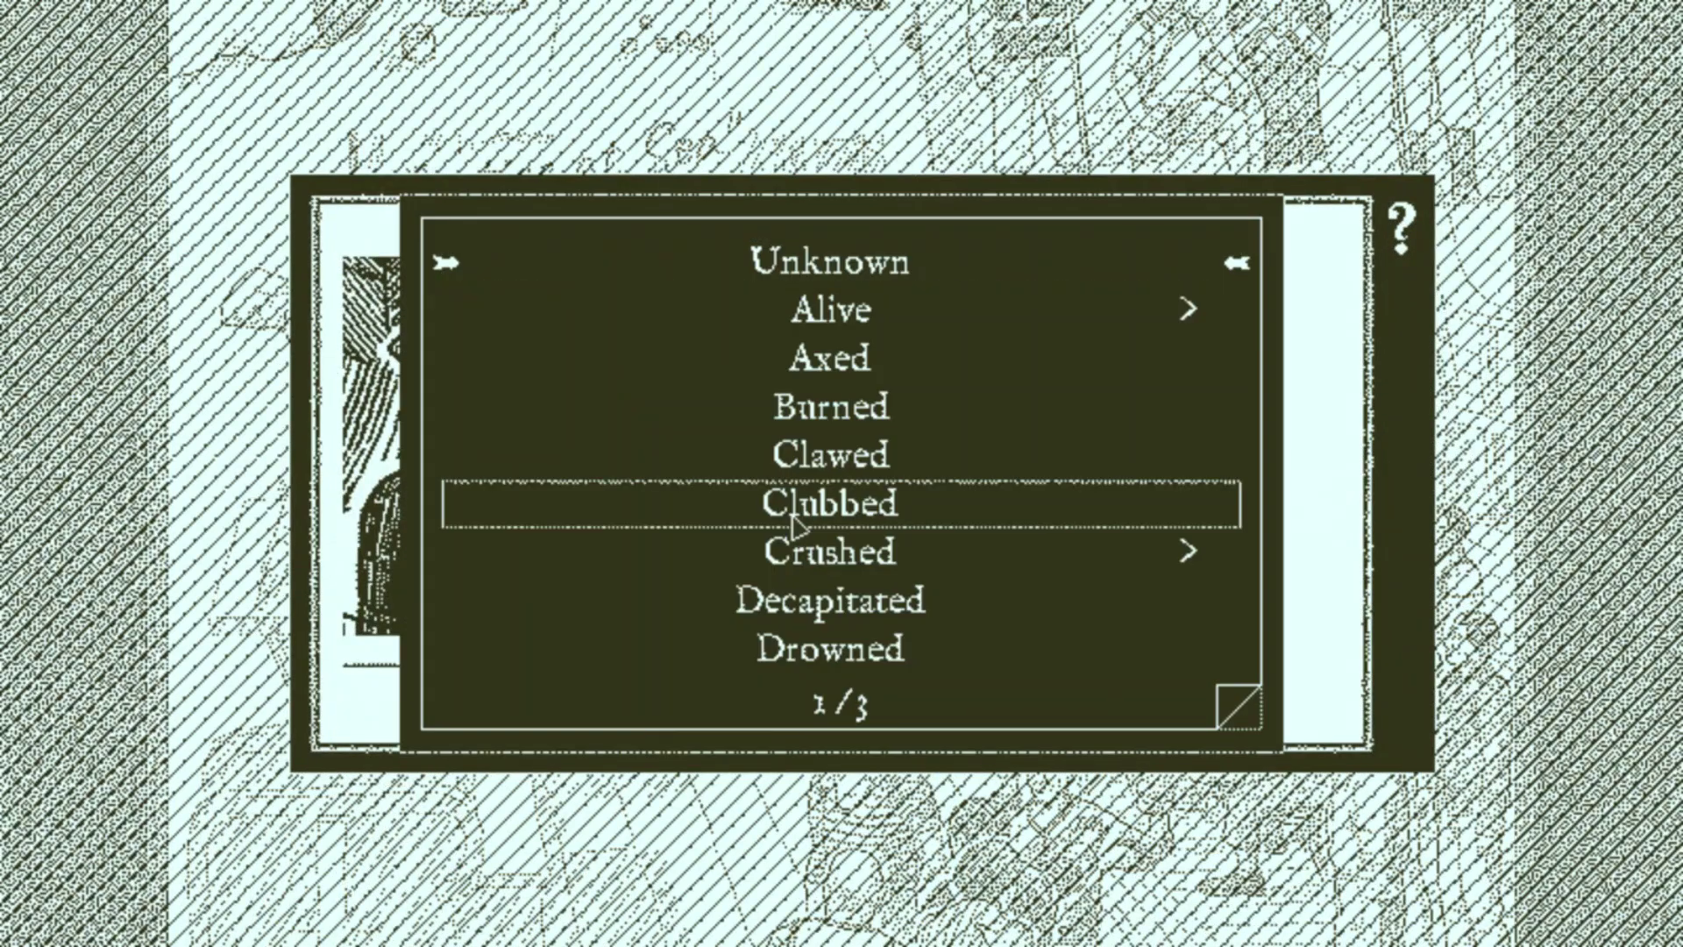
scroll(868, 467, "down", 2)
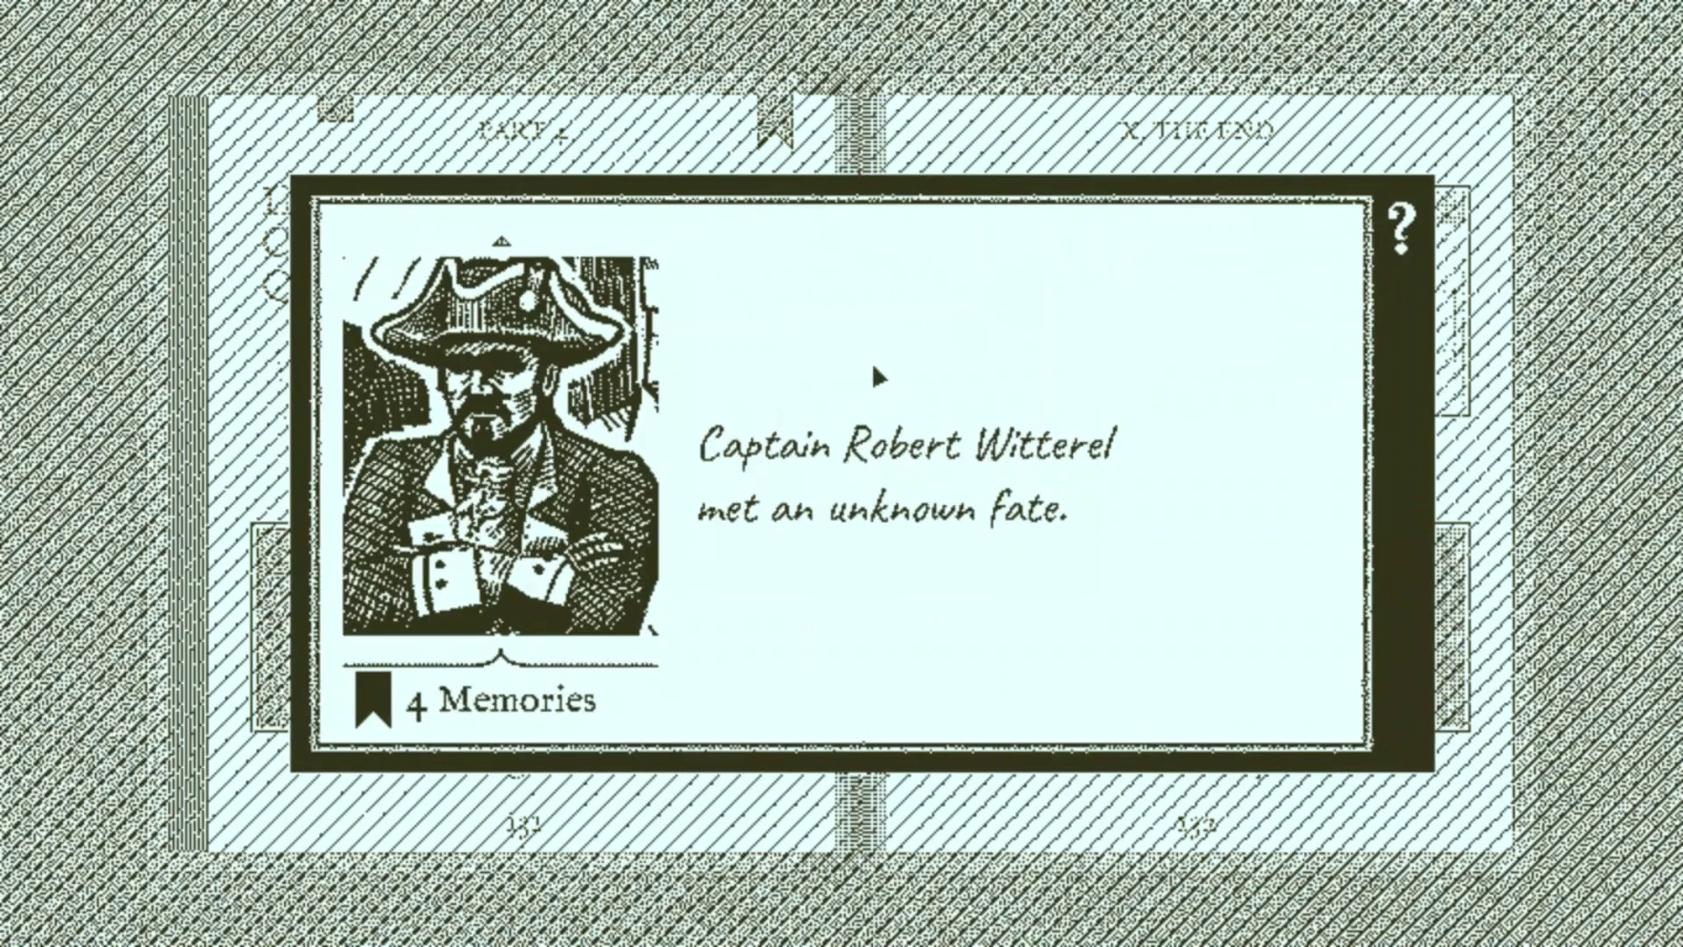
left_click(879, 541)
scroll(871, 519, "down", 2)
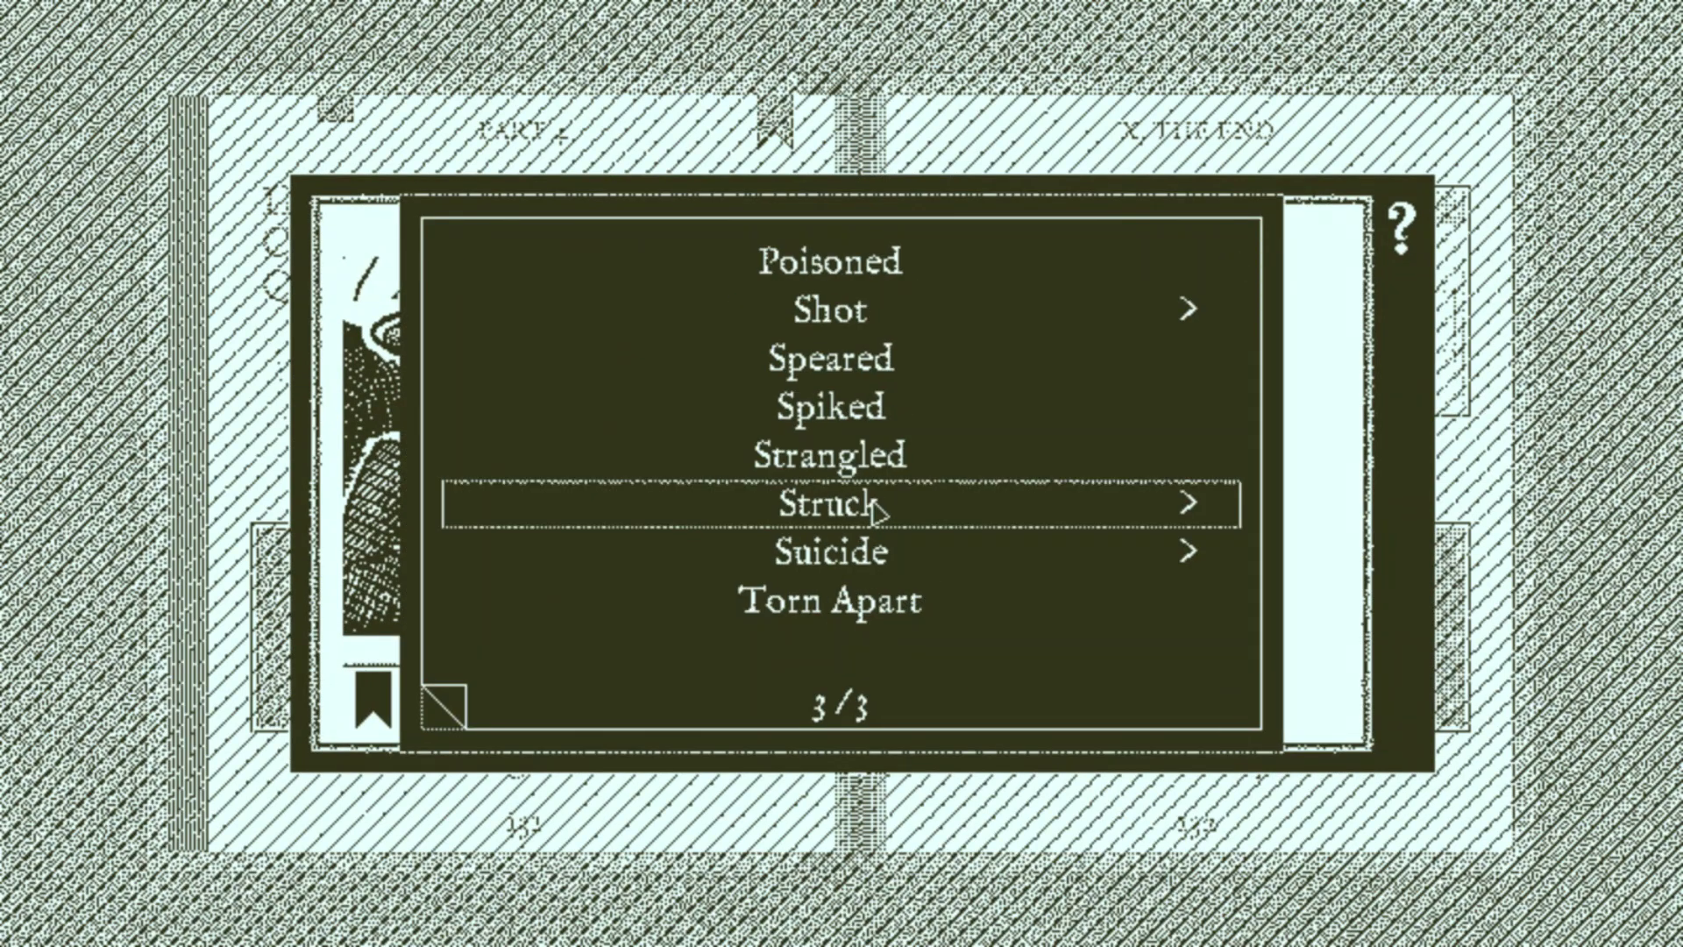
left_click(866, 552)
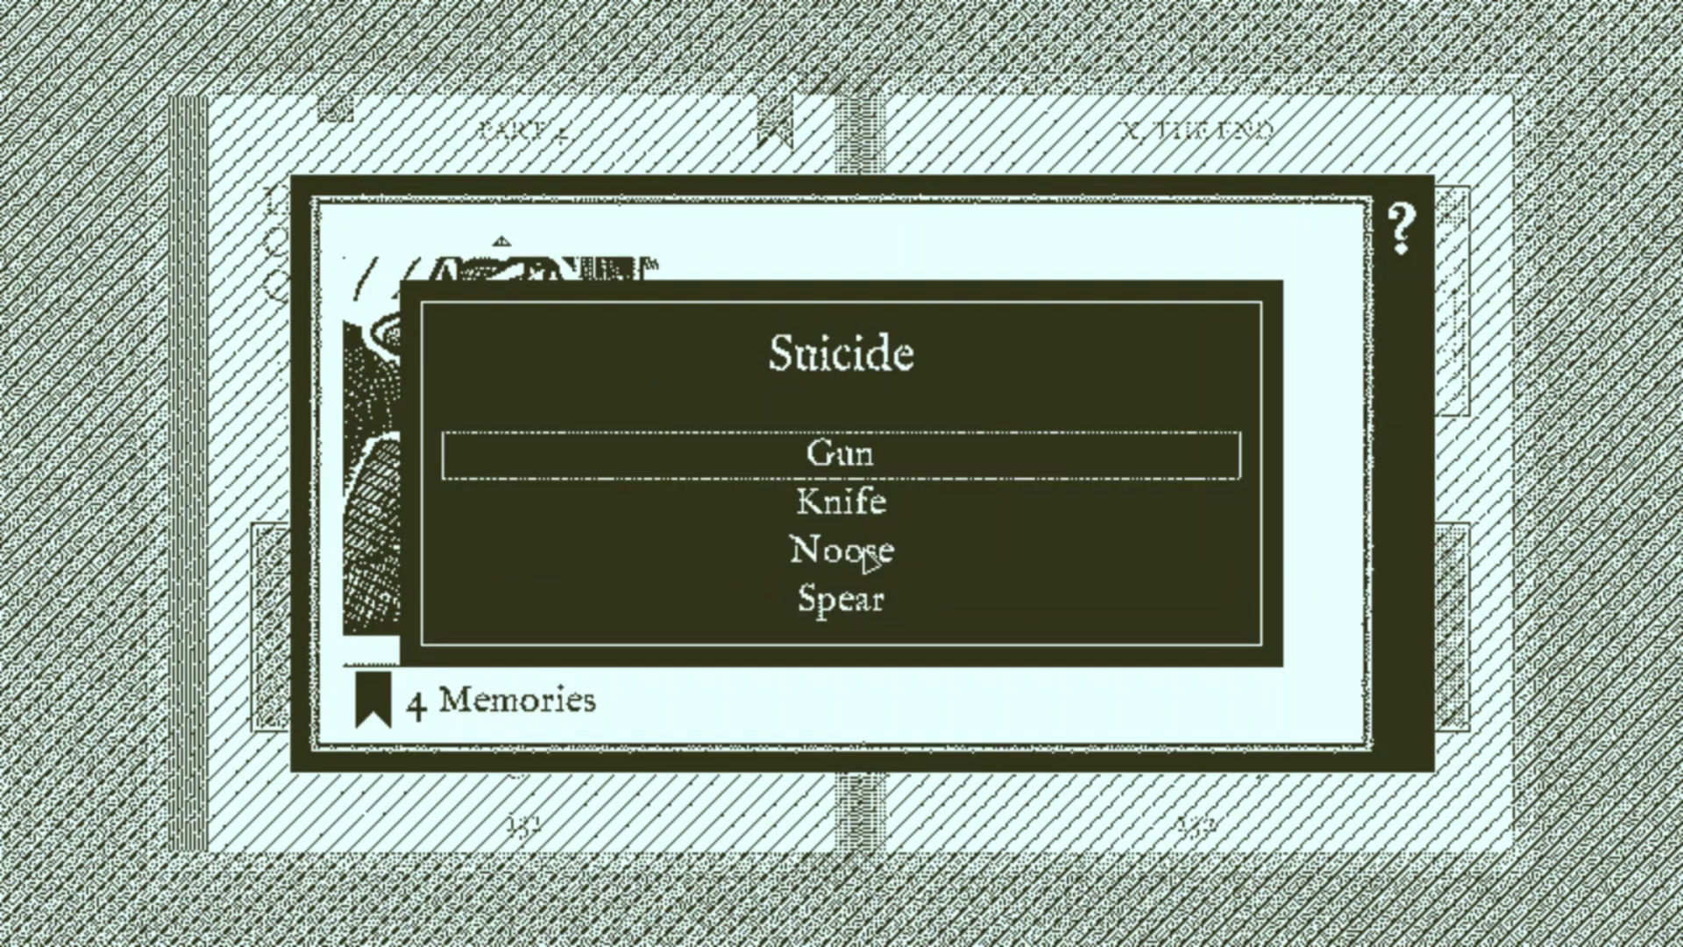
left_click(879, 464)
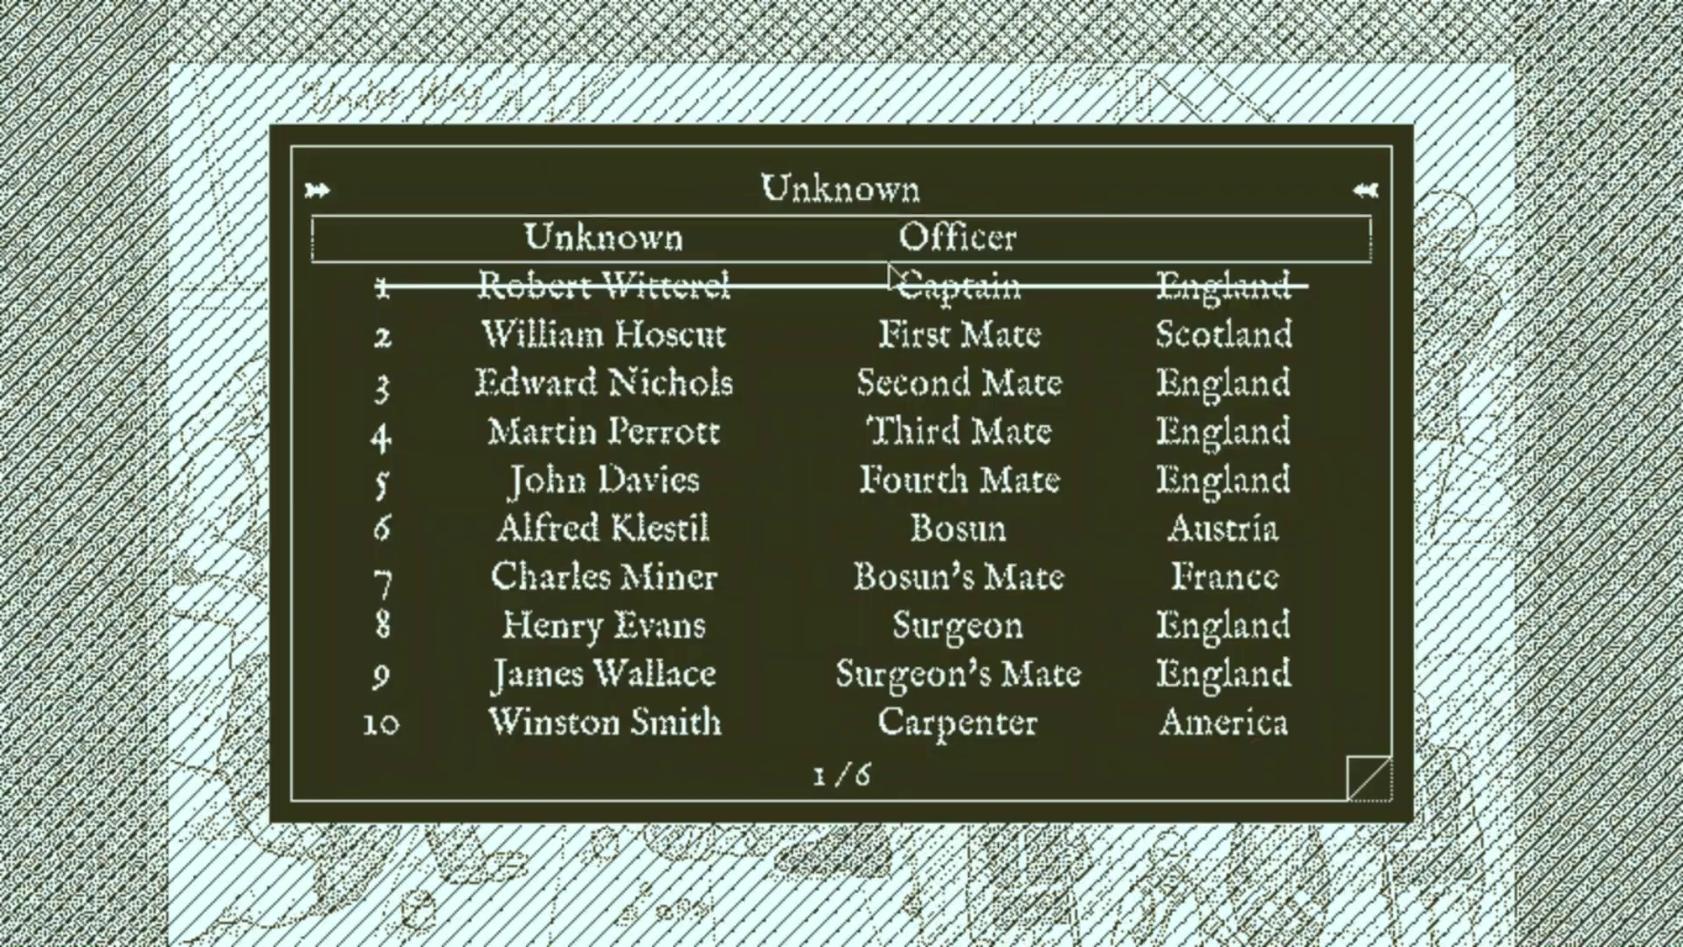
scroll(697, 447, "down", 1)
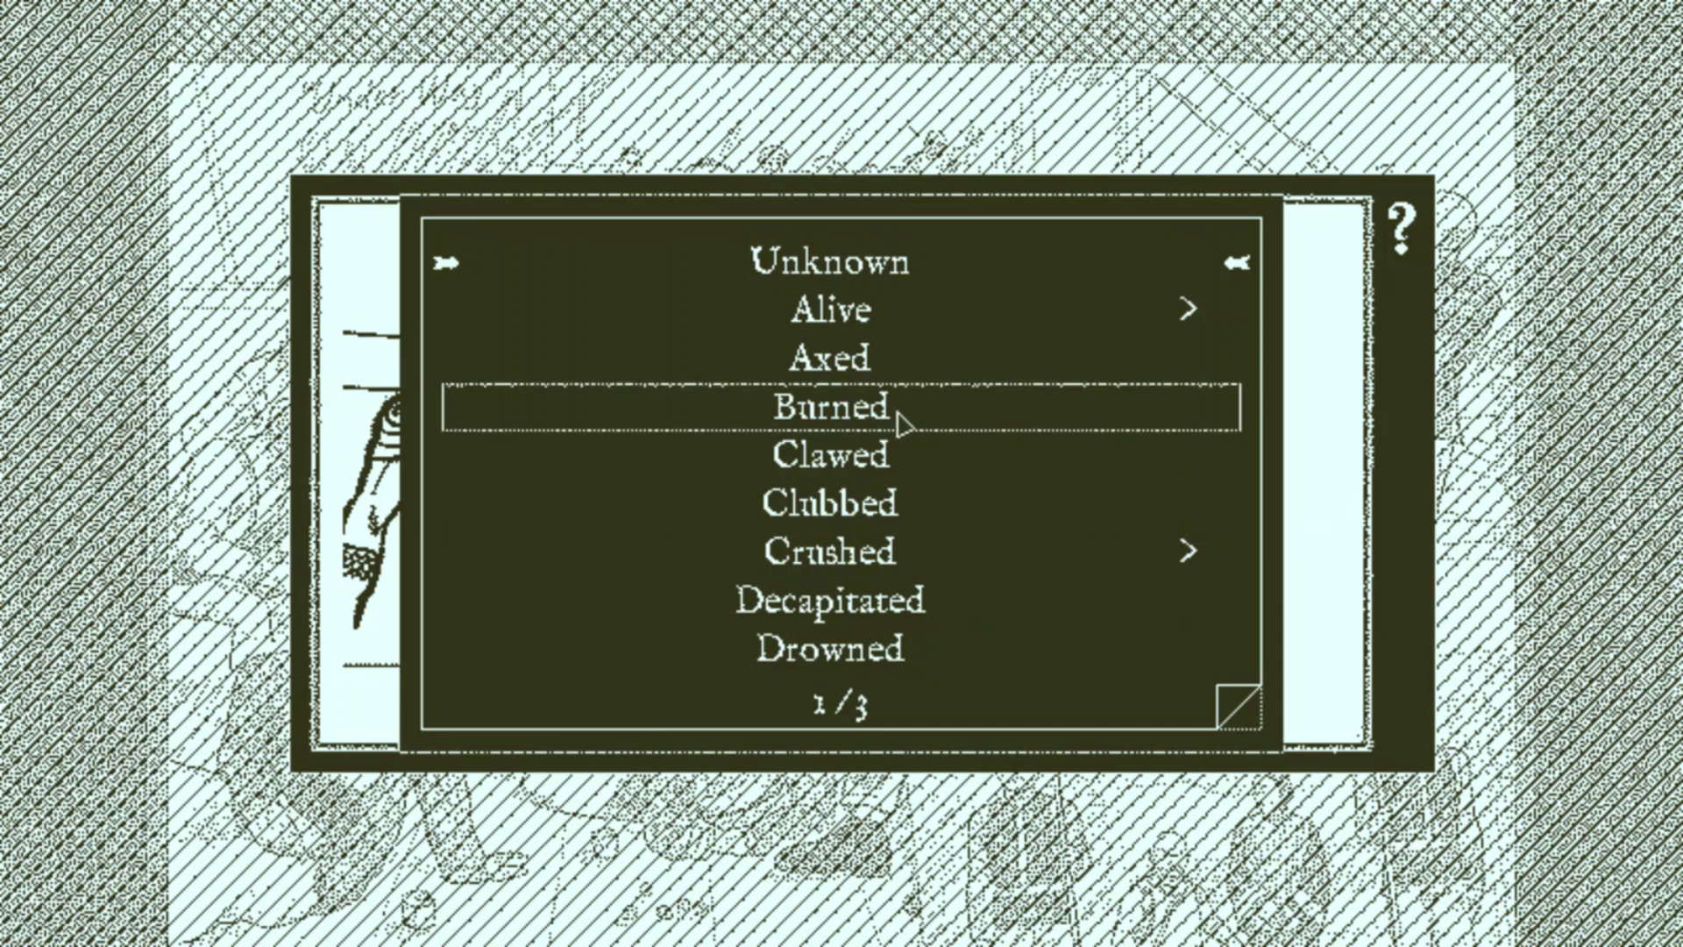
scroll(925, 510, "down", 1)
scroll(924, 511, "up", 1)
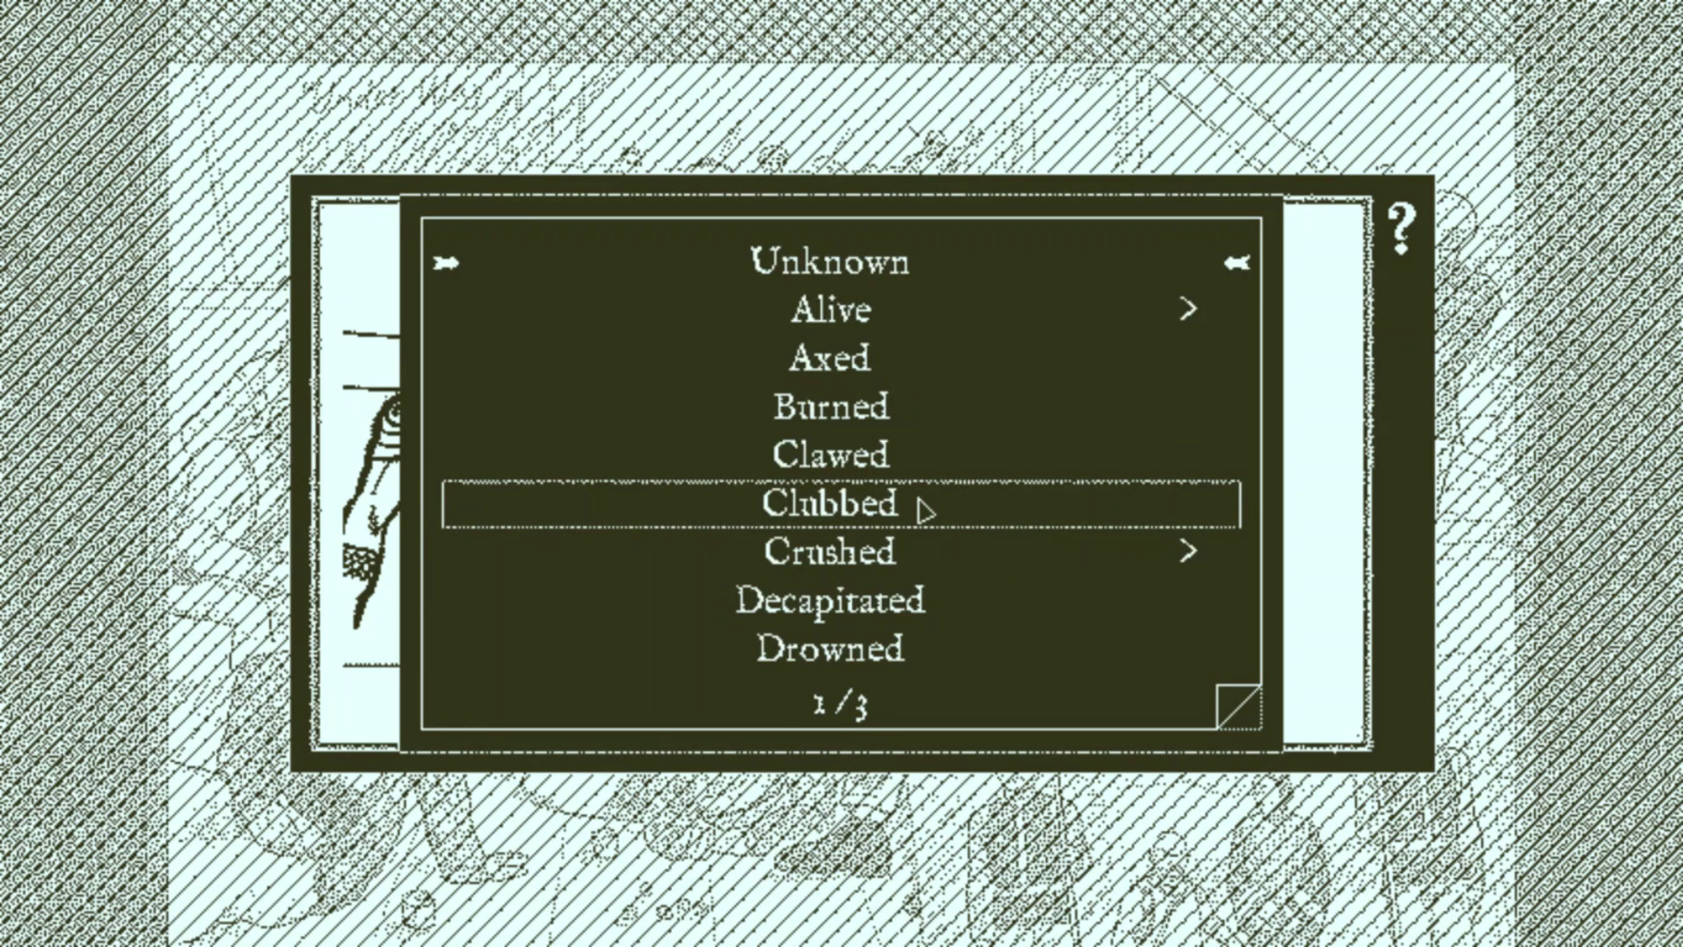
scroll(924, 510, "down", 1)
scroll(925, 512, "up", 1)
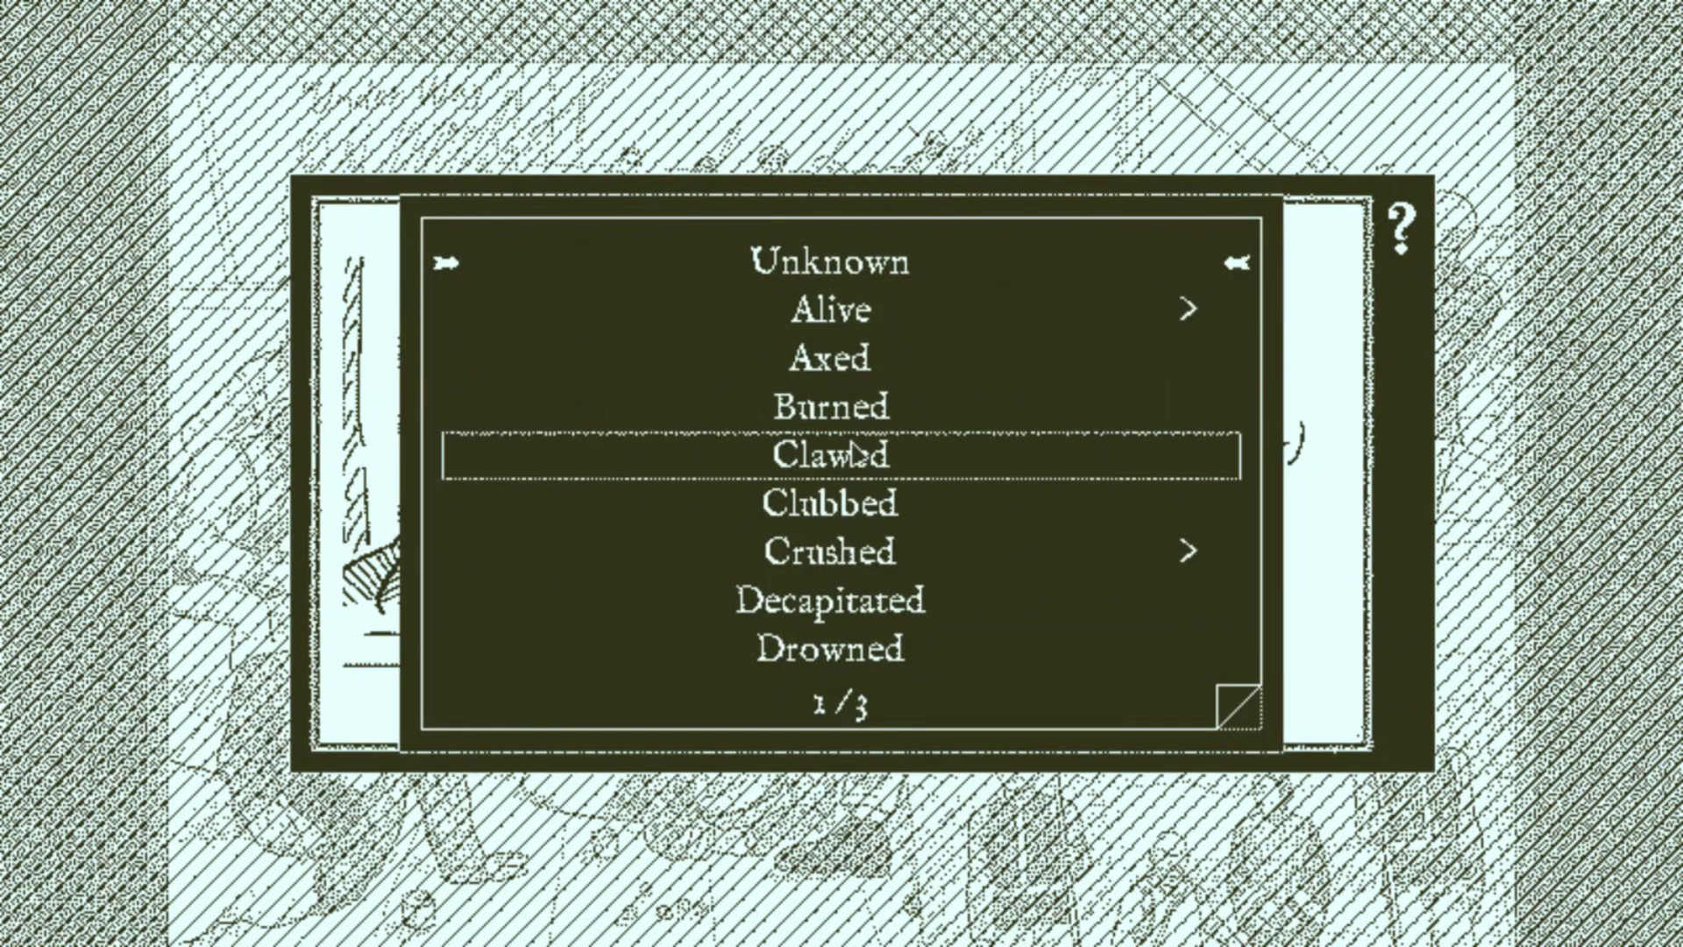
Step: Pick Crushed as the fate to reveal the beast, cannon, cargo, rigging and stones options
left_click(848, 552)
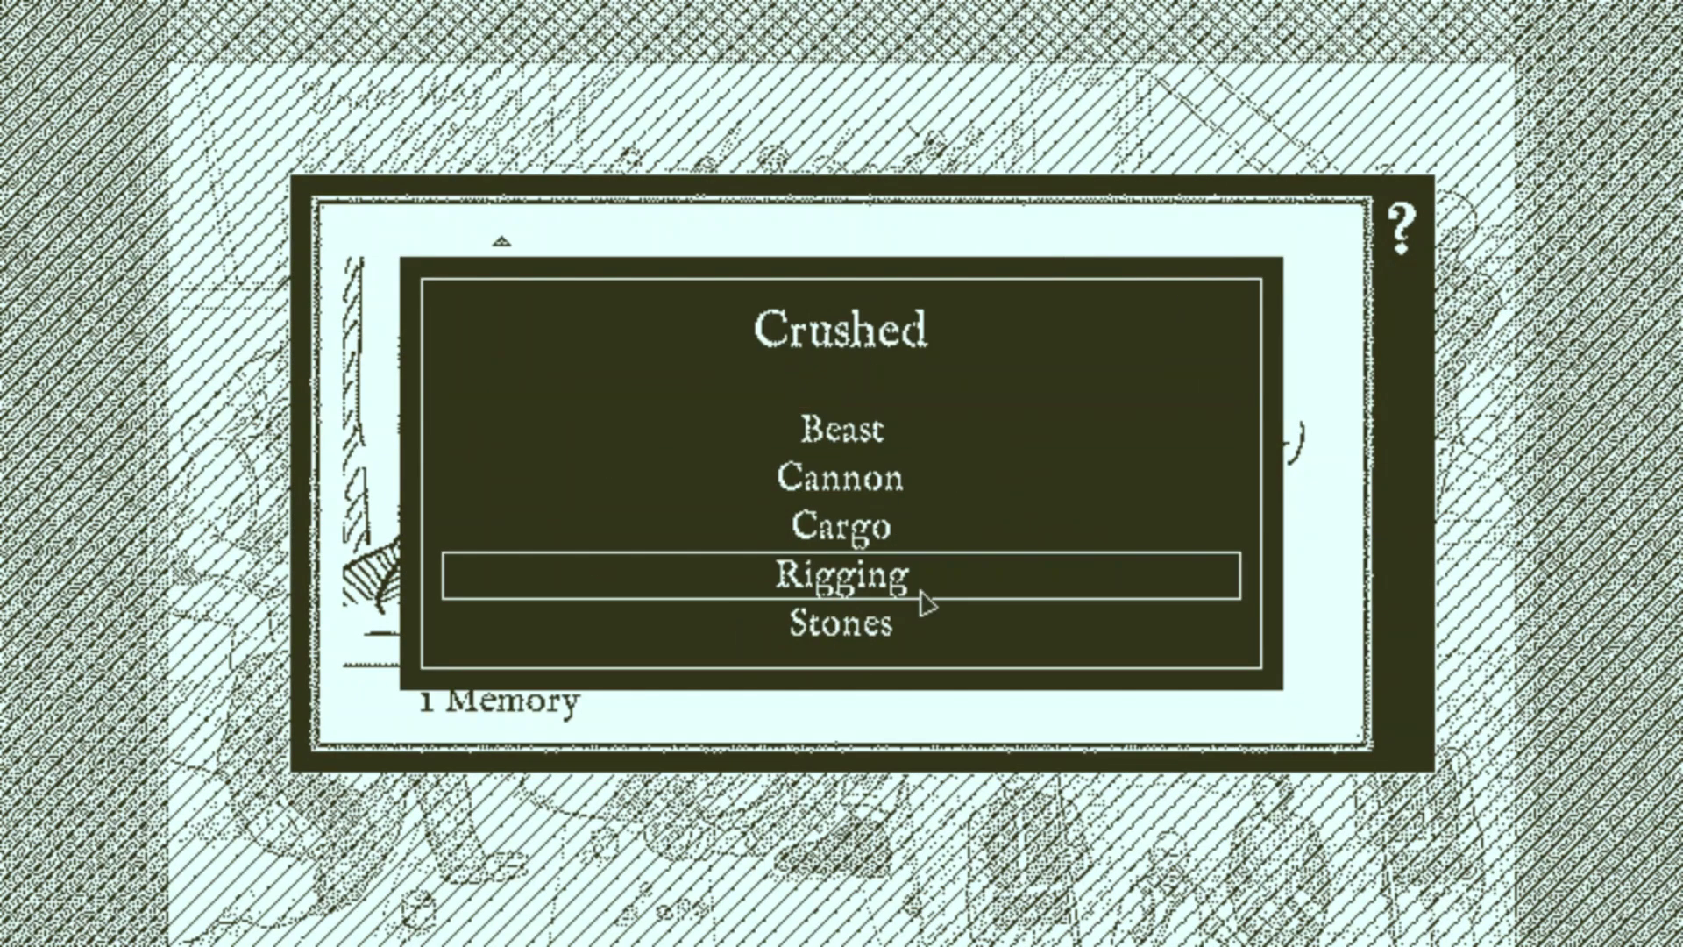